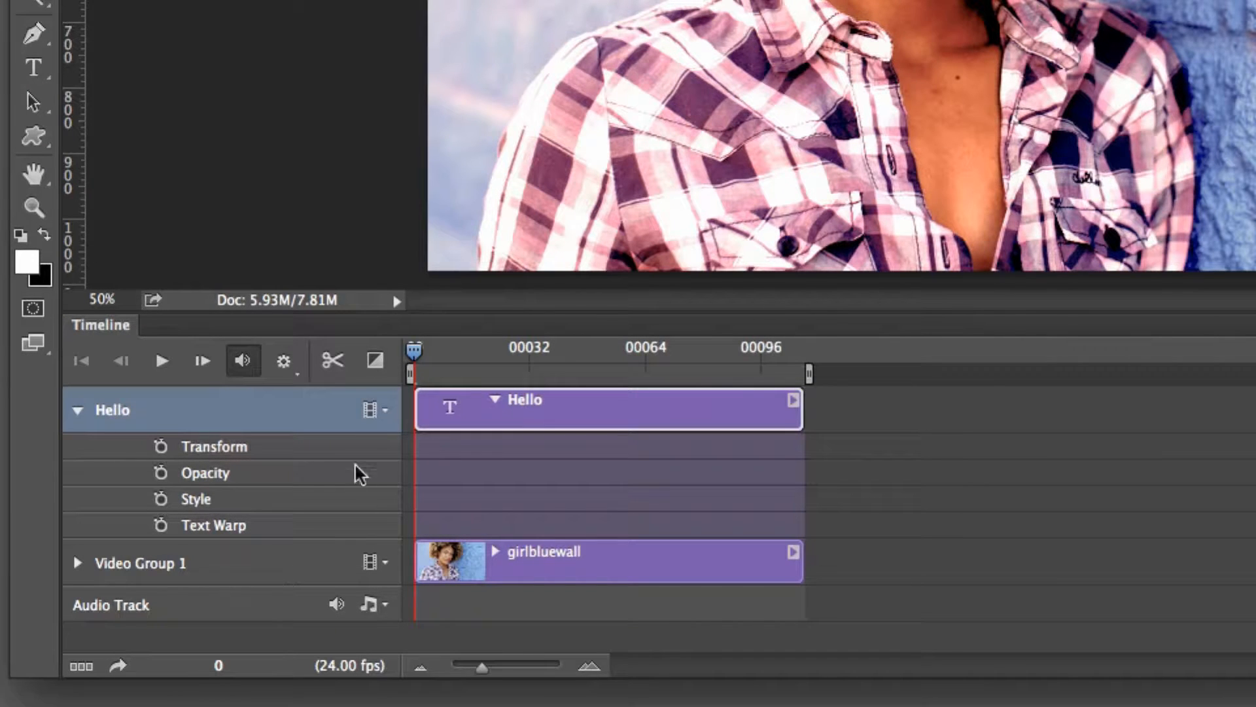
Start Text Warp keyframing on the Hello layer at frame 0, and apply a Fisheye warp with +50% bend a little before frame 64
{"action": "left_click", "coordinate": [161, 525]}
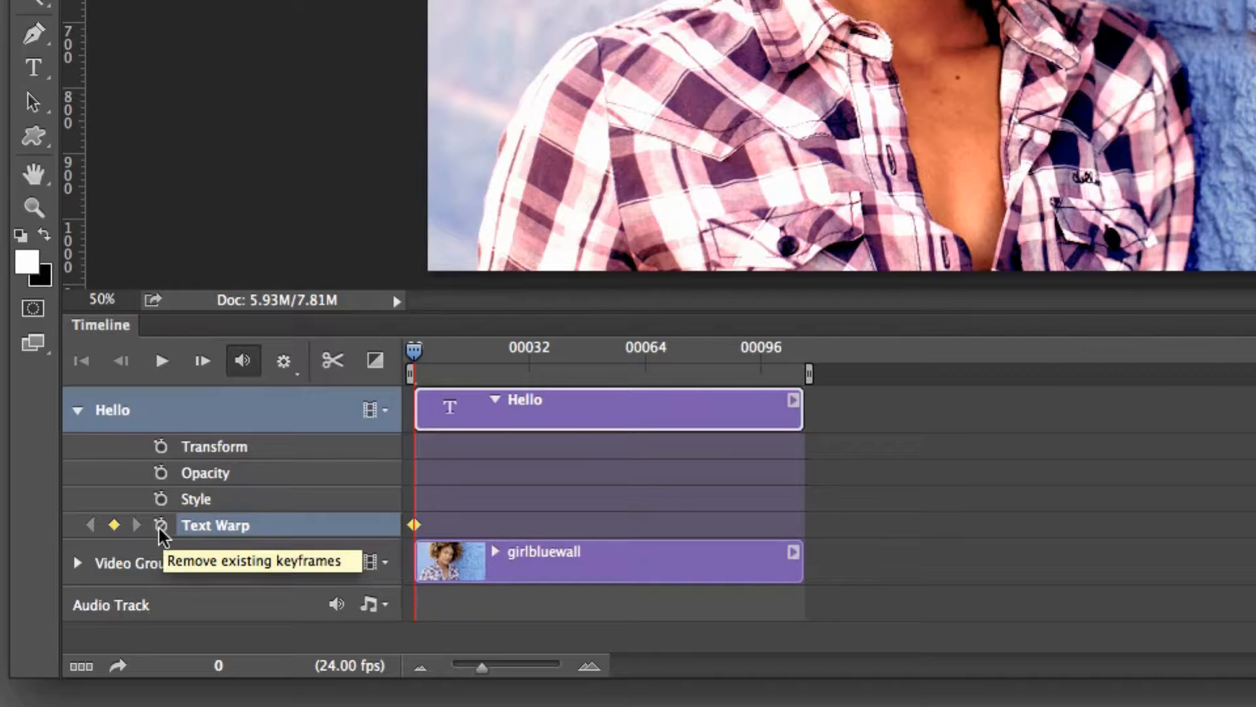
{"action": "left_click_drag", "start_coordinate": [413, 343], "coordinate": [609, 355]}
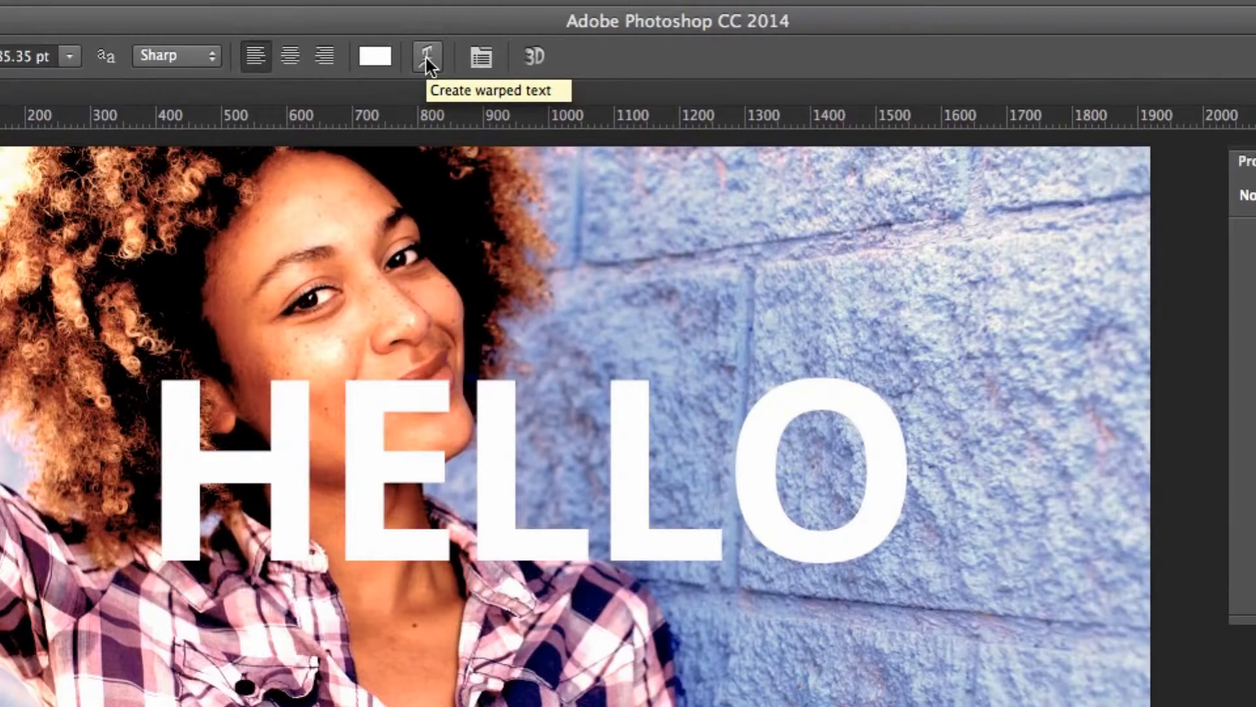
{"action": "left_click", "coordinate": [428, 57]}
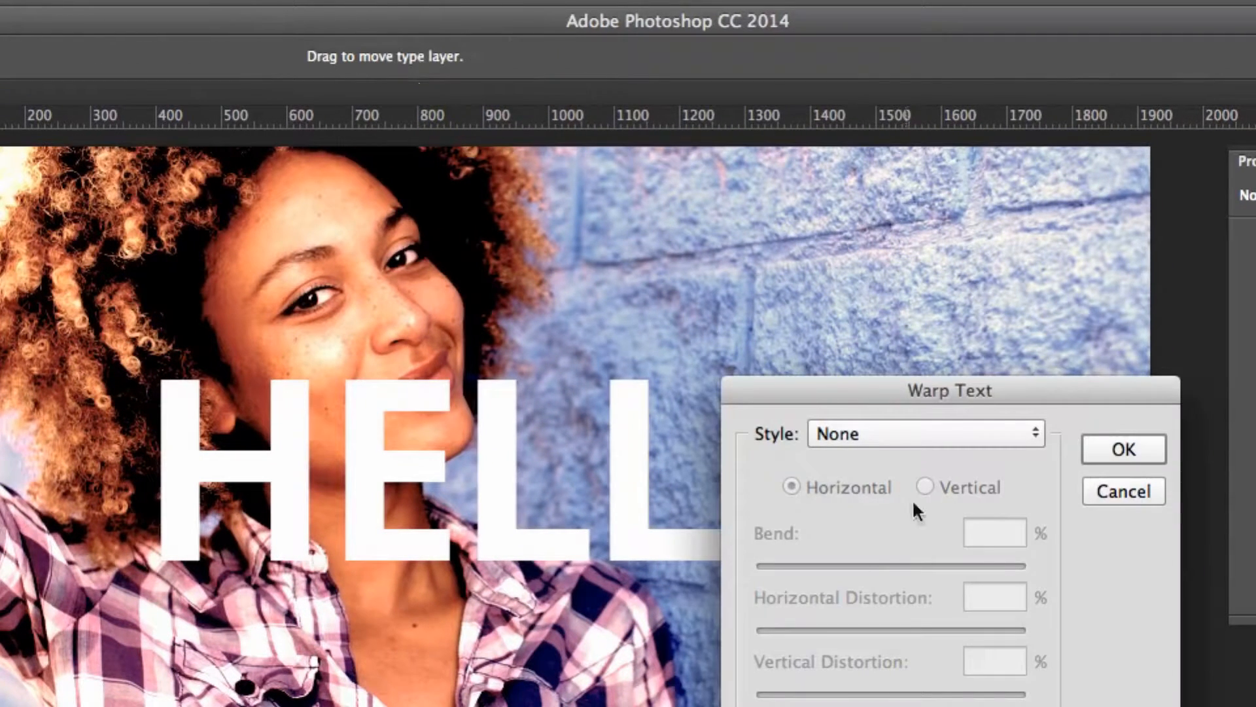
{"action": "left_click", "coordinate": [910, 431]}
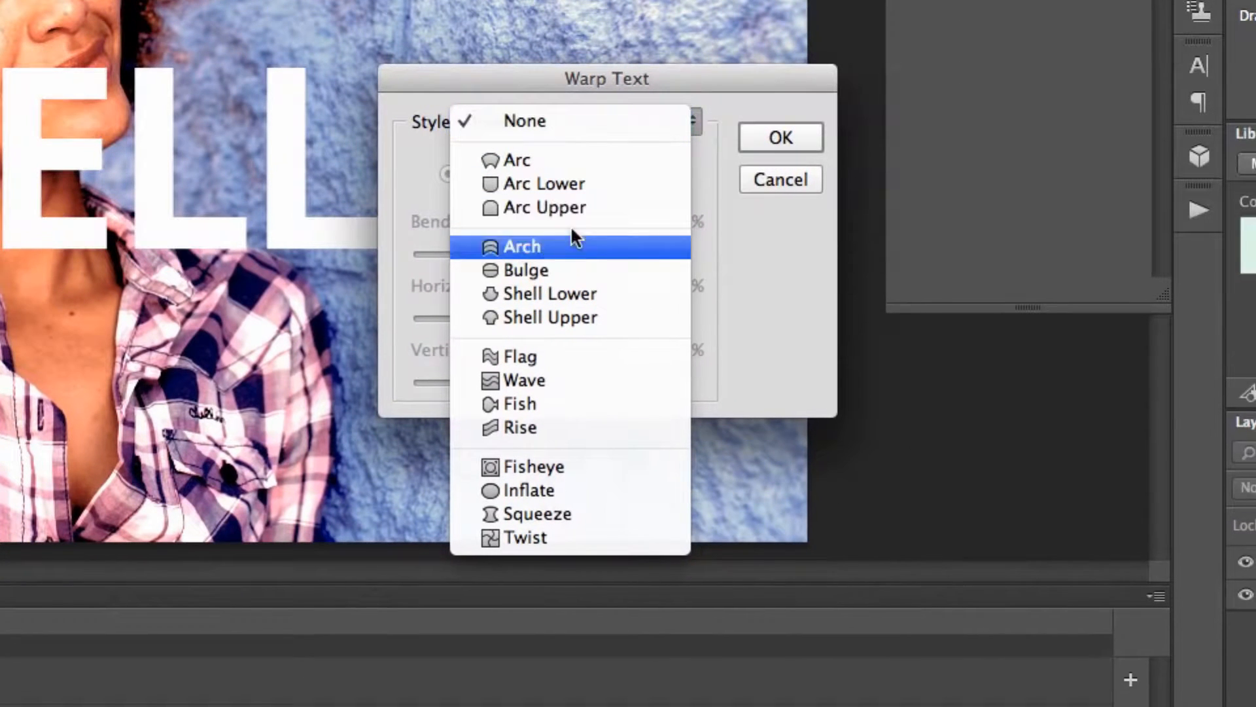
{"action": "left_click", "coordinate": [546, 465]}
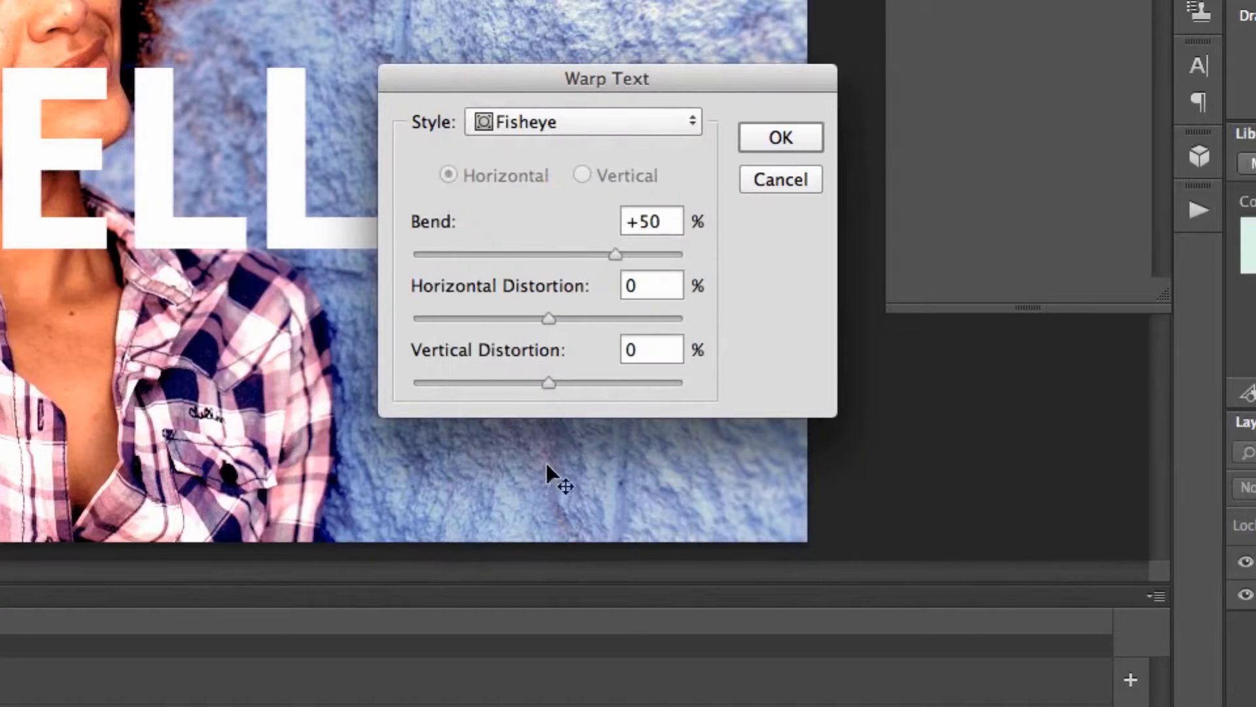
{"action": "left_click", "coordinate": [775, 136]}
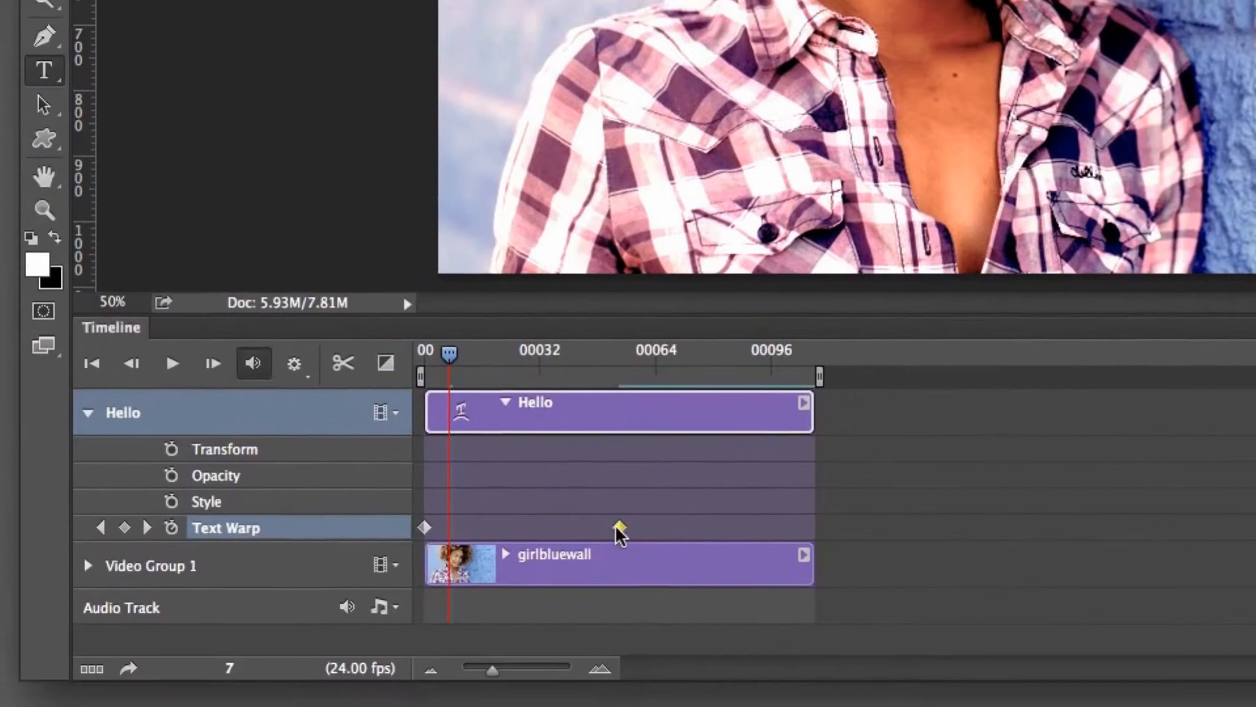
Move the Fisheye keyframe to just before frame 32, and set the text's warp style to None at frame 52
{"action": "left_click_drag", "start_coordinate": [617, 527], "coordinate": [517, 527]}
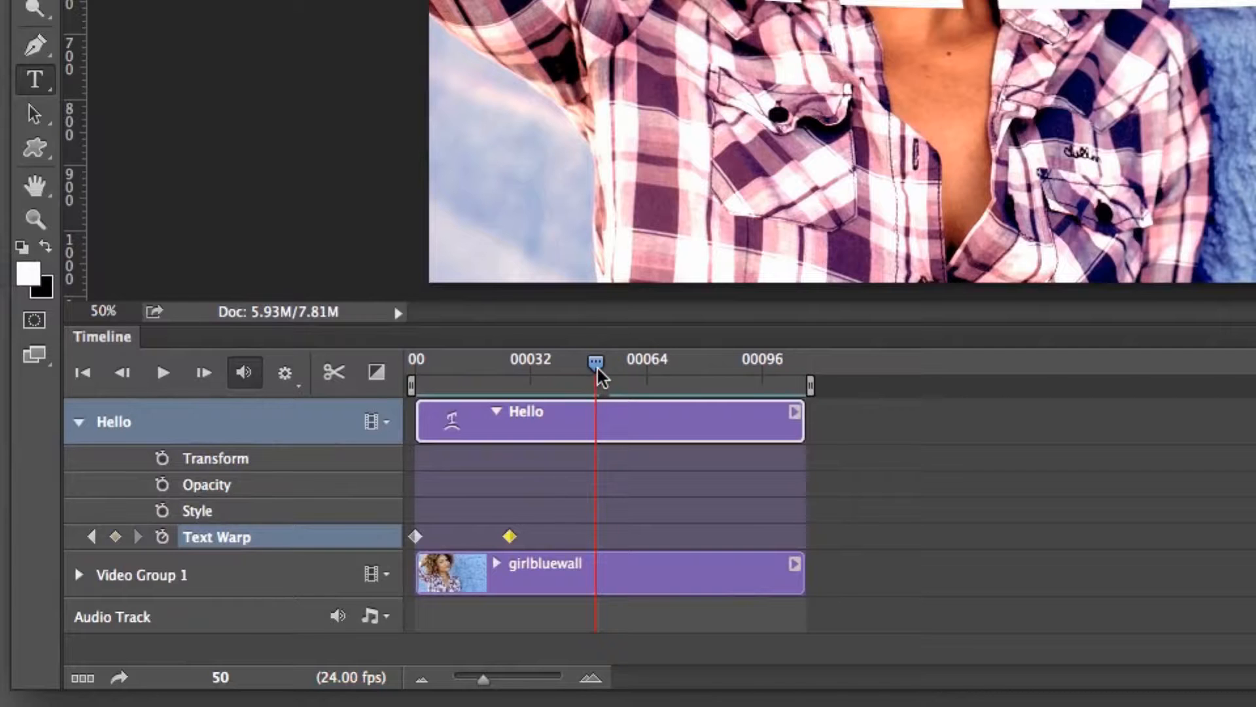
{"action": "left_click_drag", "start_coordinate": [598, 374], "coordinate": [604, 367]}
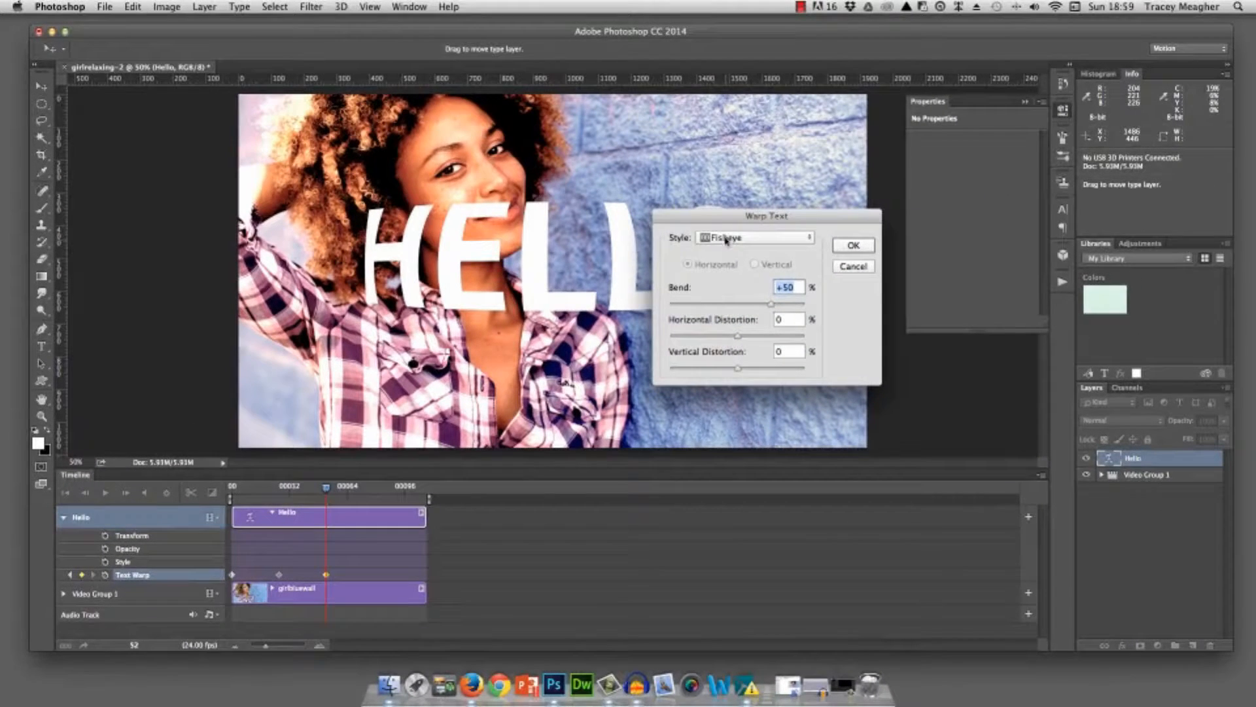
{"action": "left_click", "coordinate": [727, 238]}
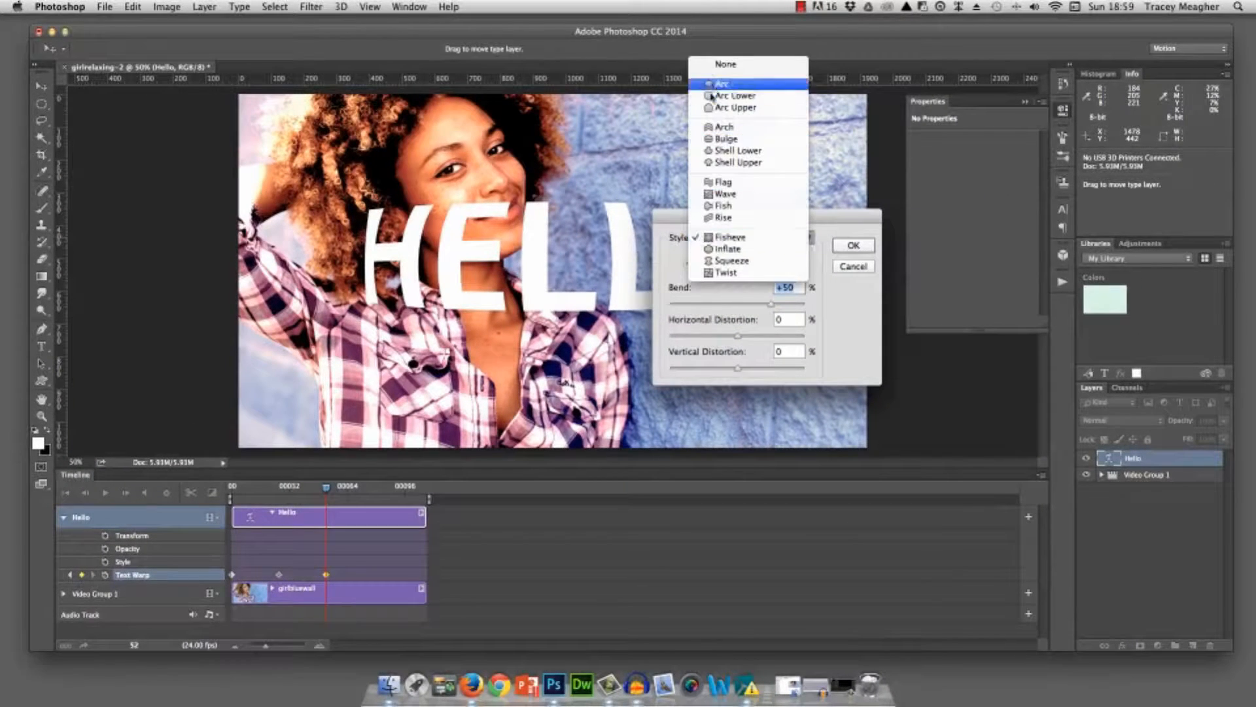
{"action": "left_click", "coordinate": [725, 64]}
{"action": "left_click", "coordinate": [853, 246]}
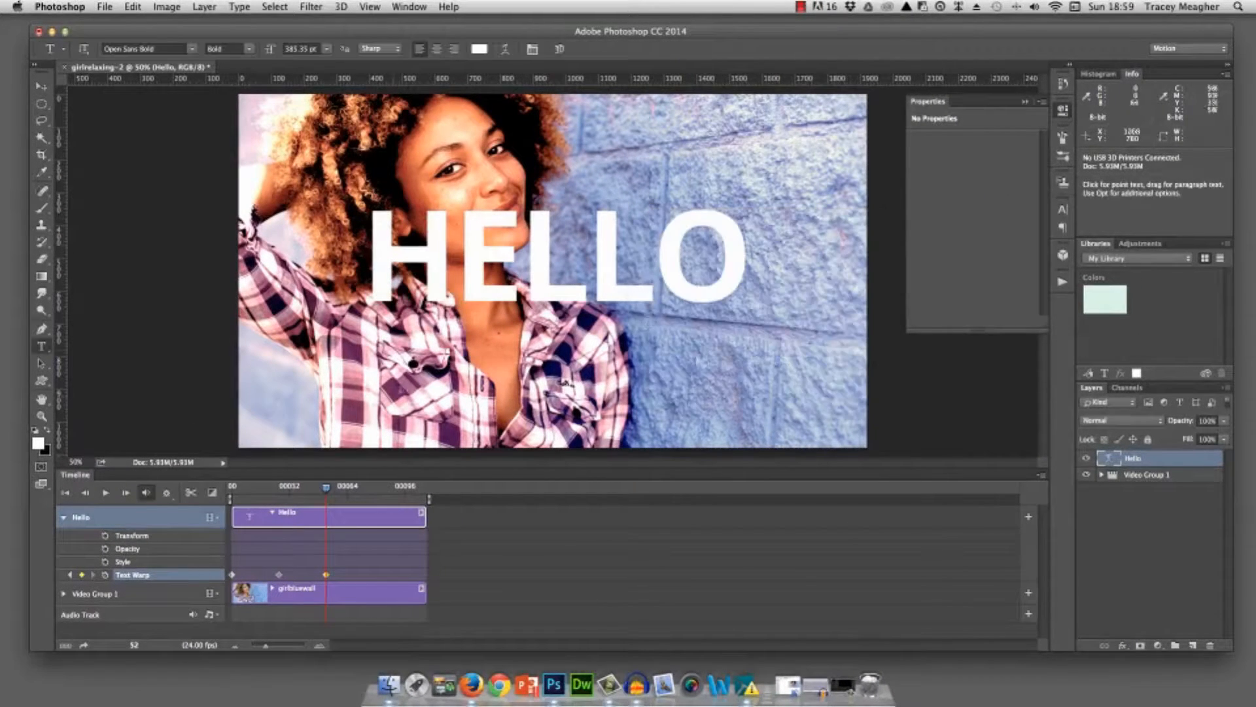
Play back the text warp animation from the first frame
{"action": "left_click", "coordinate": [65, 495]}
{"action": "left_click", "coordinate": [104, 493]}
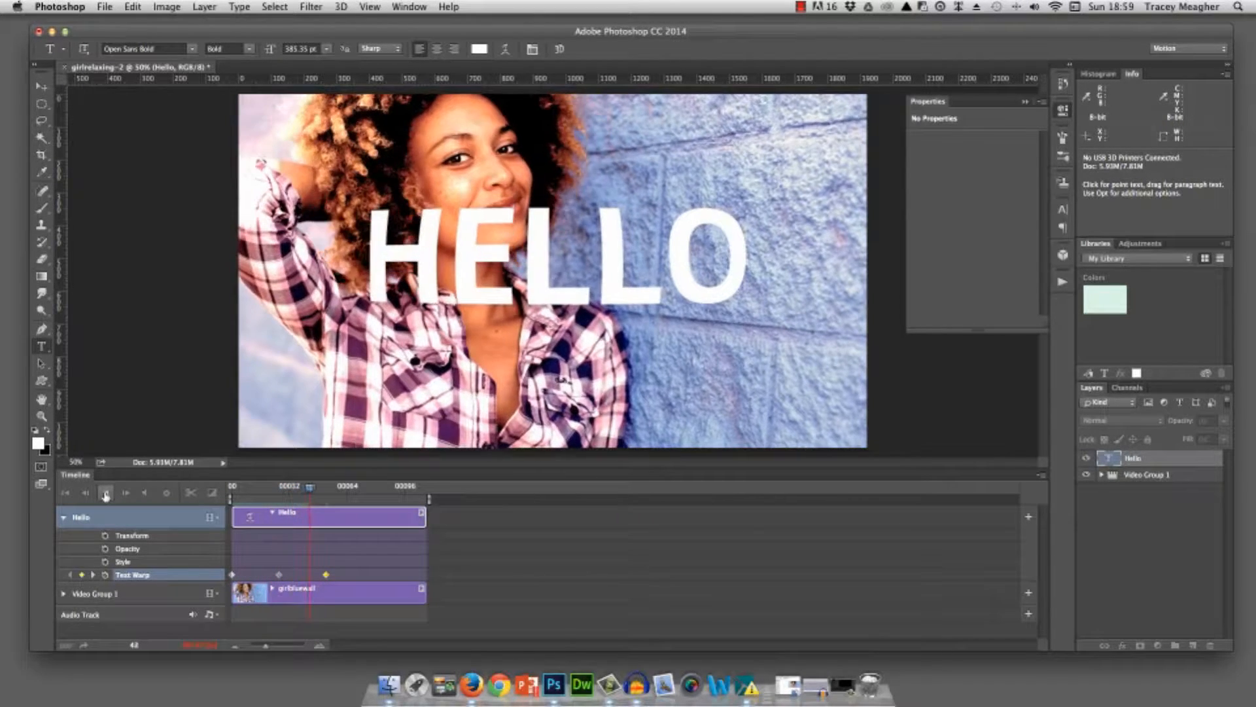
{"action": "left_click", "coordinate": [105, 493]}
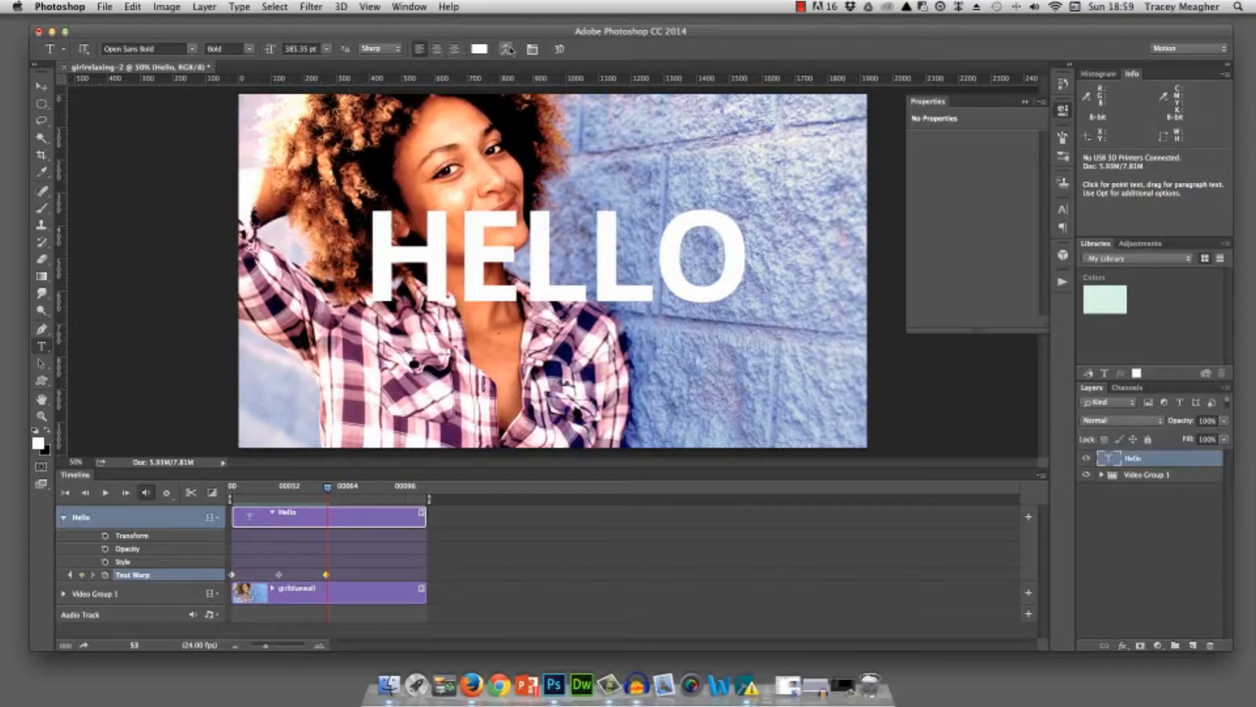
Add an Inner Shadow to the Hello layer, with Multiply blending, 100% opacity, 3 px distance and 7 px size
{"action": "left_click", "coordinate": [1123, 647]}
{"action": "left_click", "coordinate": [1162, 574]}
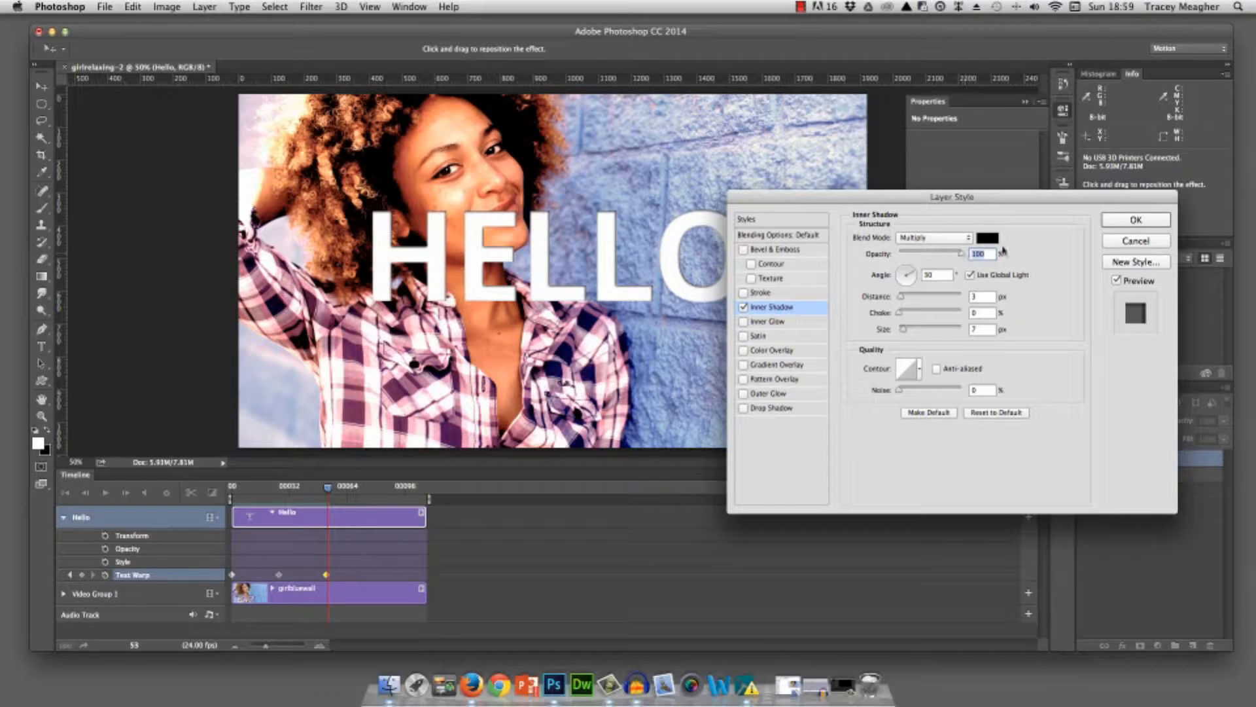
{"action": "left_click", "coordinate": [1118, 223]}
Preview the shadowed text animation from the first frame, and delete the layer effects from the Hello layer
{"action": "left_click_drag", "start_coordinate": [329, 489], "coordinate": [230, 489]}
{"action": "left_click", "coordinate": [104, 494]}
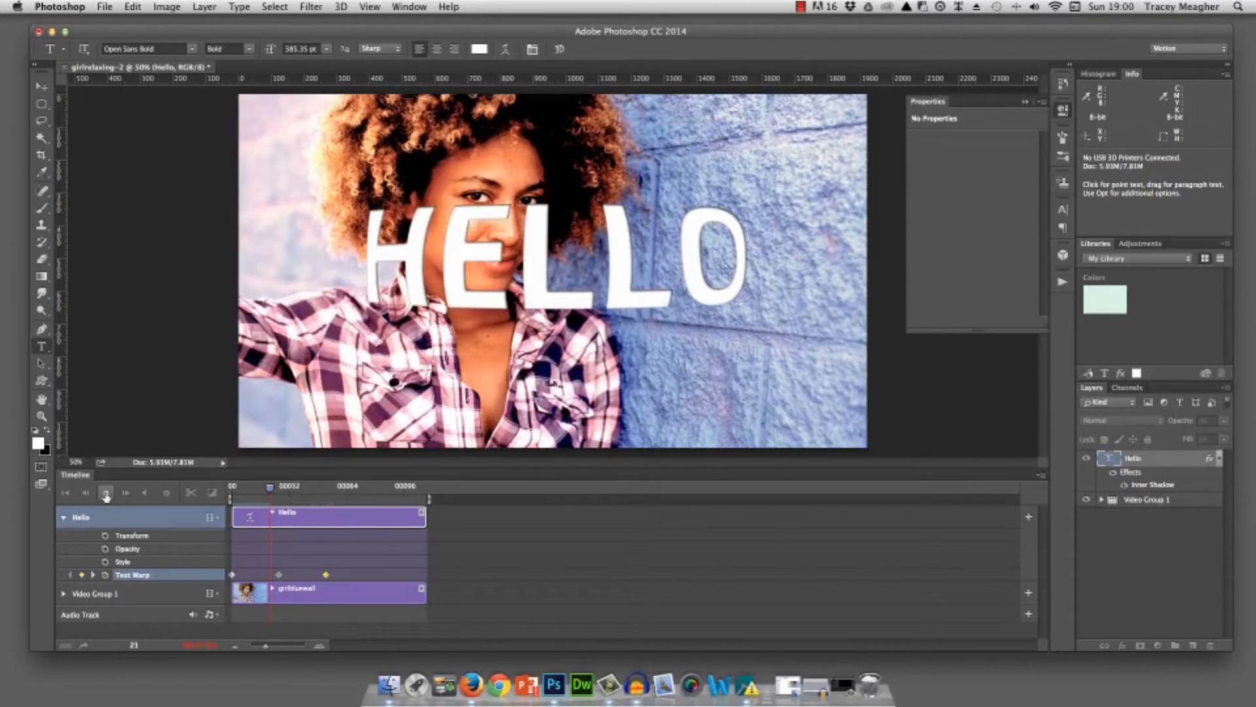
{"action": "left_click", "coordinate": [105, 494]}
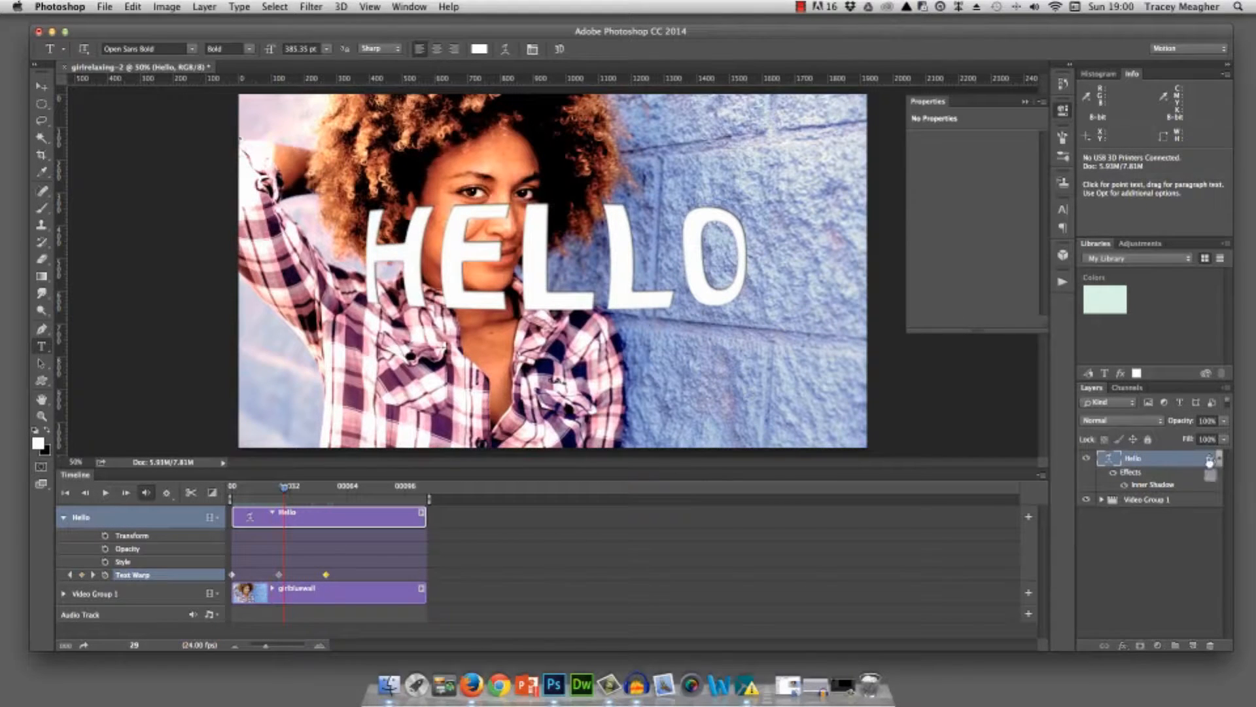
{"action": "left_click_drag", "start_coordinate": [1213, 645], "coordinate": [1215, 646]}
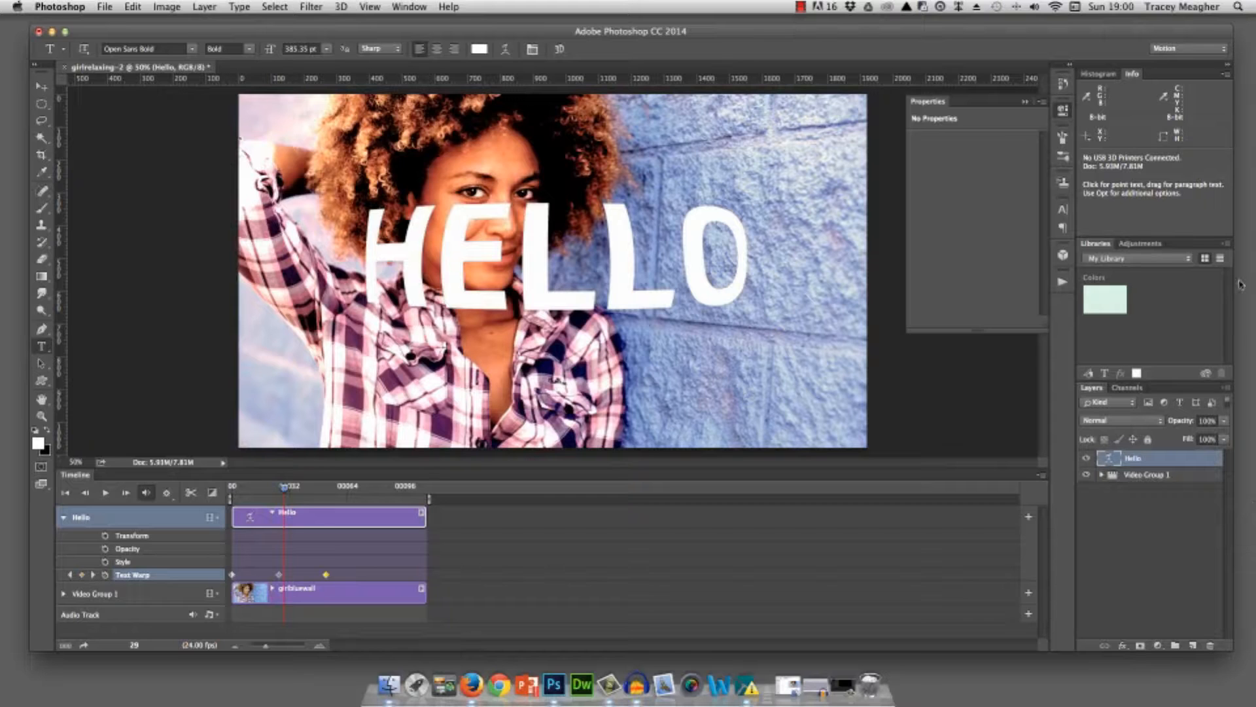
At frame 0, enable Transform keyframing for the Hello layer, shrink the text to a small word and place it at the image's centre
{"action": "left_click_drag", "start_coordinate": [285, 488], "coordinate": [232, 488]}
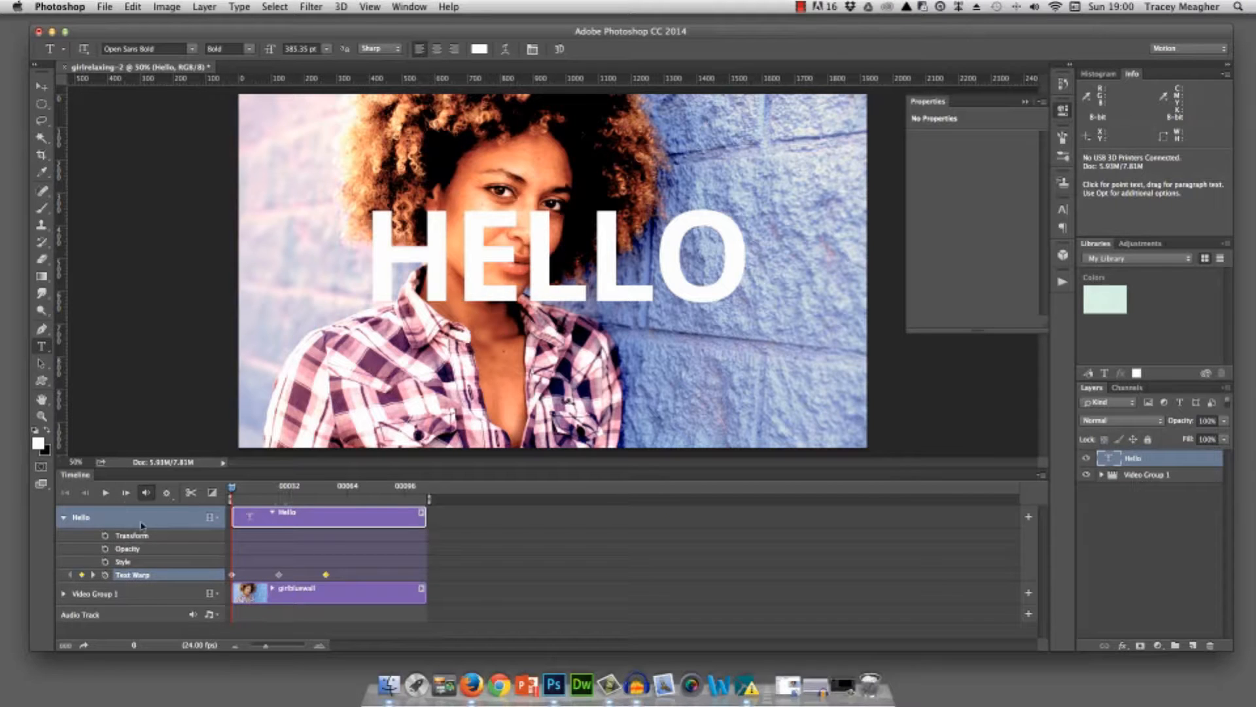
{"action": "left_click", "coordinate": [105, 535]}
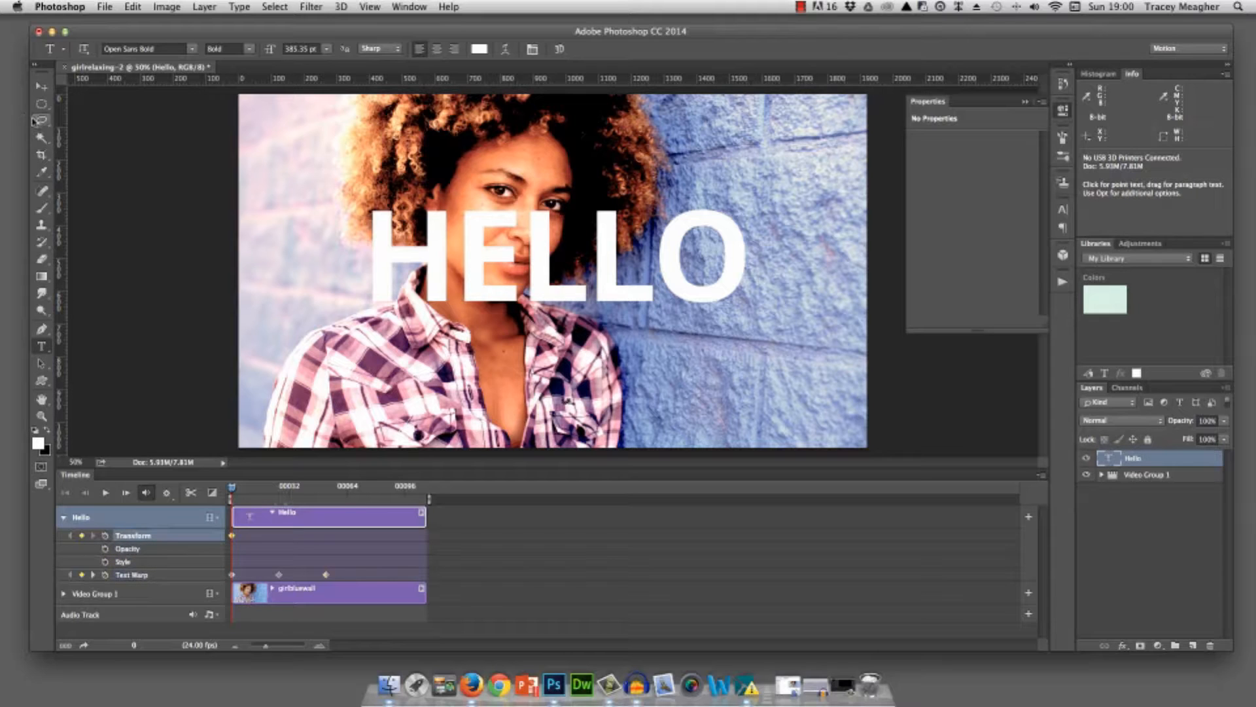
{"action": "left_click", "coordinate": [41, 85]}
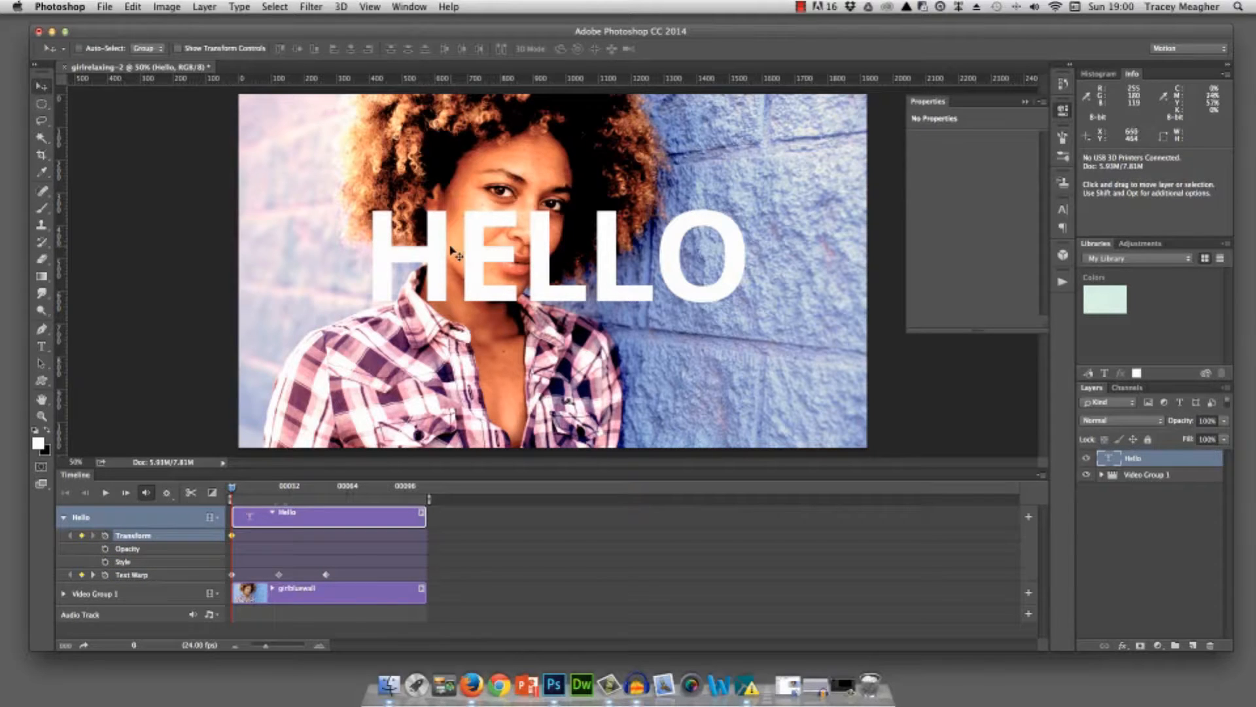
{"action": "key", "text": "super+t"}
{"action": "left_click_drag", "start_coordinate": [362, 336], "coordinate": [680, 216]}
{"action": "key", "text": "Return"}
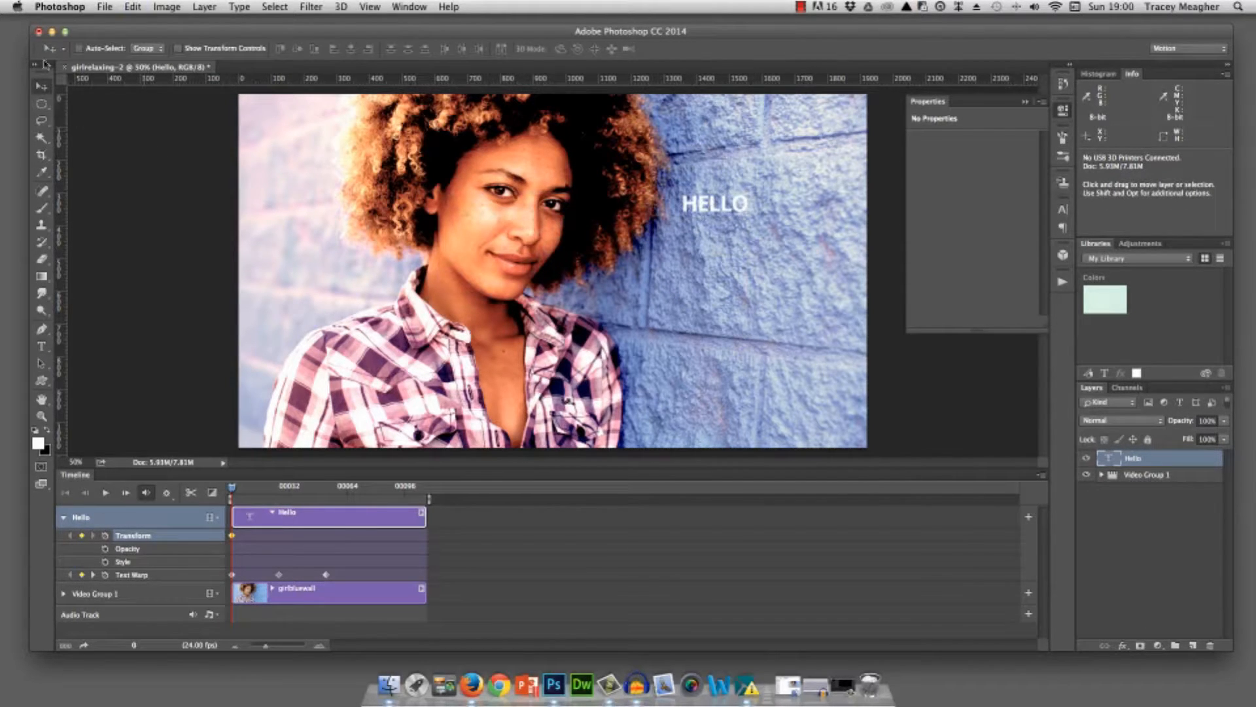
{"action": "left_click_drag", "start_coordinate": [740, 208], "coordinate": [578, 275]}
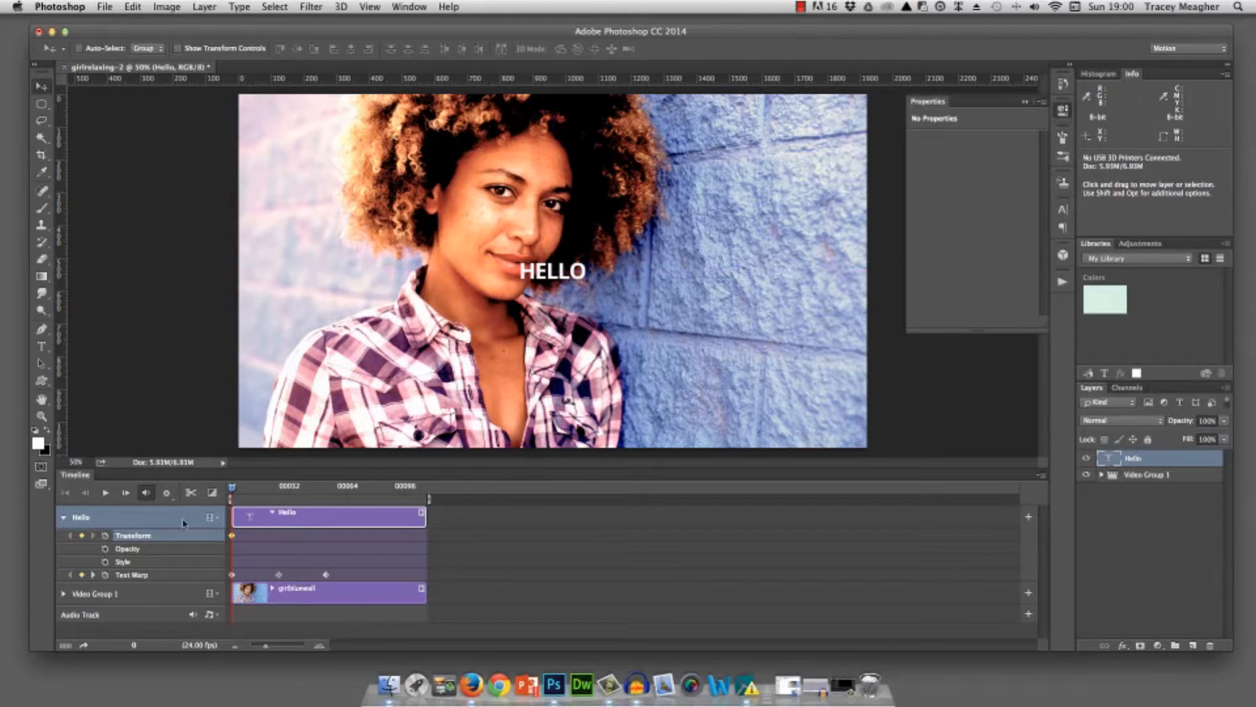
Add a Transform keyframe at frame 18 and scale the HELLO text up to about 306% around its centre
{"action": "left_click_drag", "start_coordinate": [294, 489], "coordinate": [263, 491]}
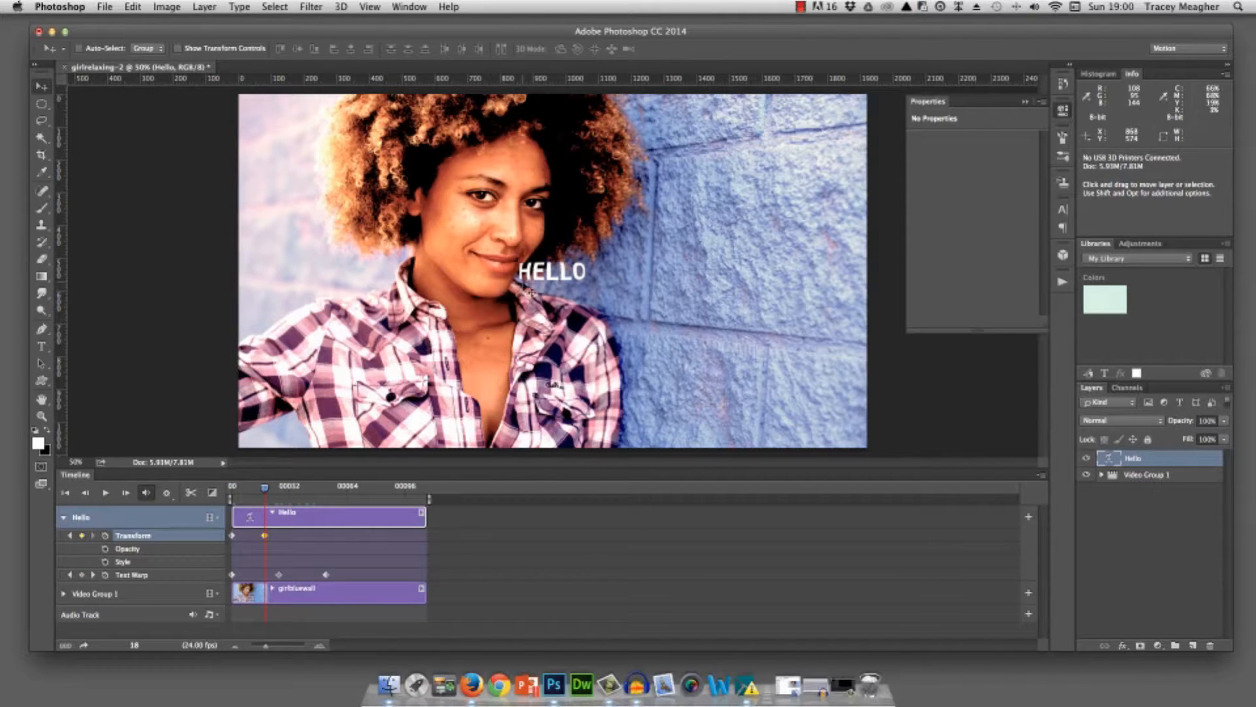
{"action": "key", "text": "super+t"}
{"action": "left_click_drag", "start_coordinate": [585, 262], "coordinate": [662, 225]}
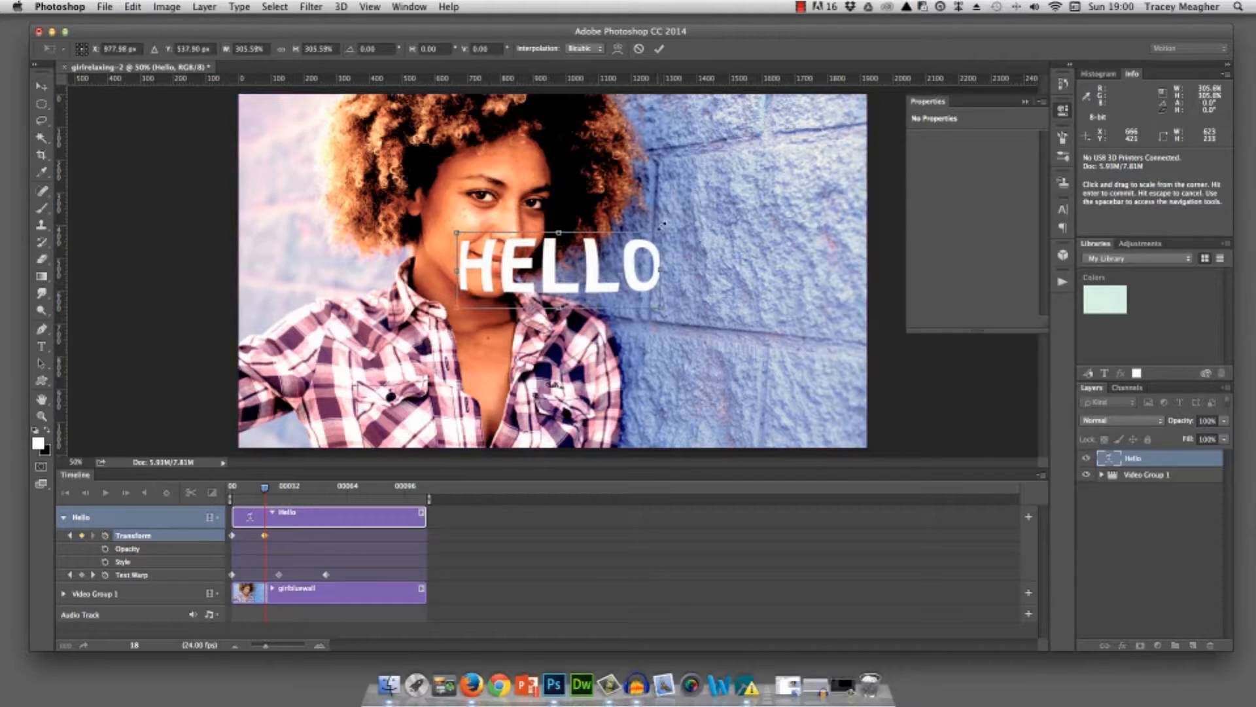
{"action": "key", "text": "Return"}
Add a Transform keyframe at frame 42 and enlarge the HELLO text proportionally to about 1130 px wide, keeping it centred
{"action": "left_click_drag", "start_coordinate": [265, 487], "coordinate": [308, 485]}
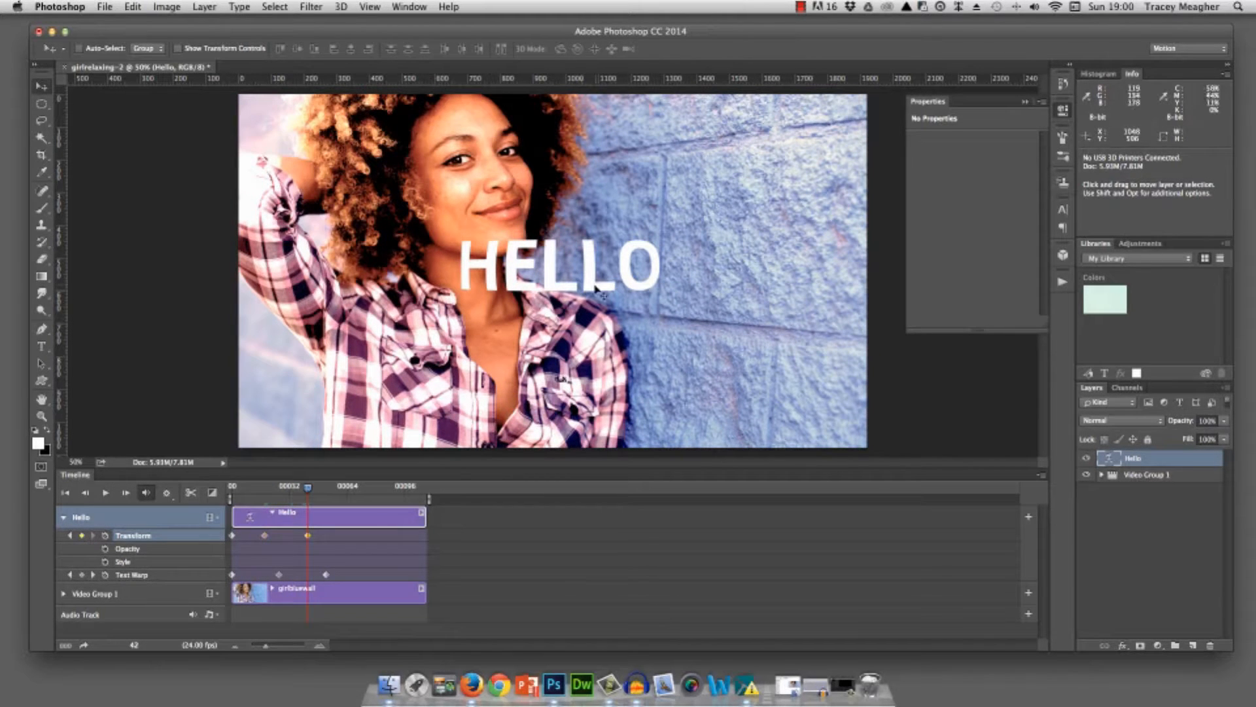
{"action": "key", "text": "super+t"}
{"action": "left_click_drag", "start_coordinate": [456, 308], "coordinate": [371, 340]}
{"action": "left_click_drag", "start_coordinate": [661, 230], "coordinate": [740, 203]}
{"action": "key", "text": "Return"}
Add a Transform keyframe at frame 71 and scale the HELLO text up to about 130%, keeping it centred
{"action": "left_click_drag", "start_coordinate": [311, 497], "coordinate": [359, 494]}
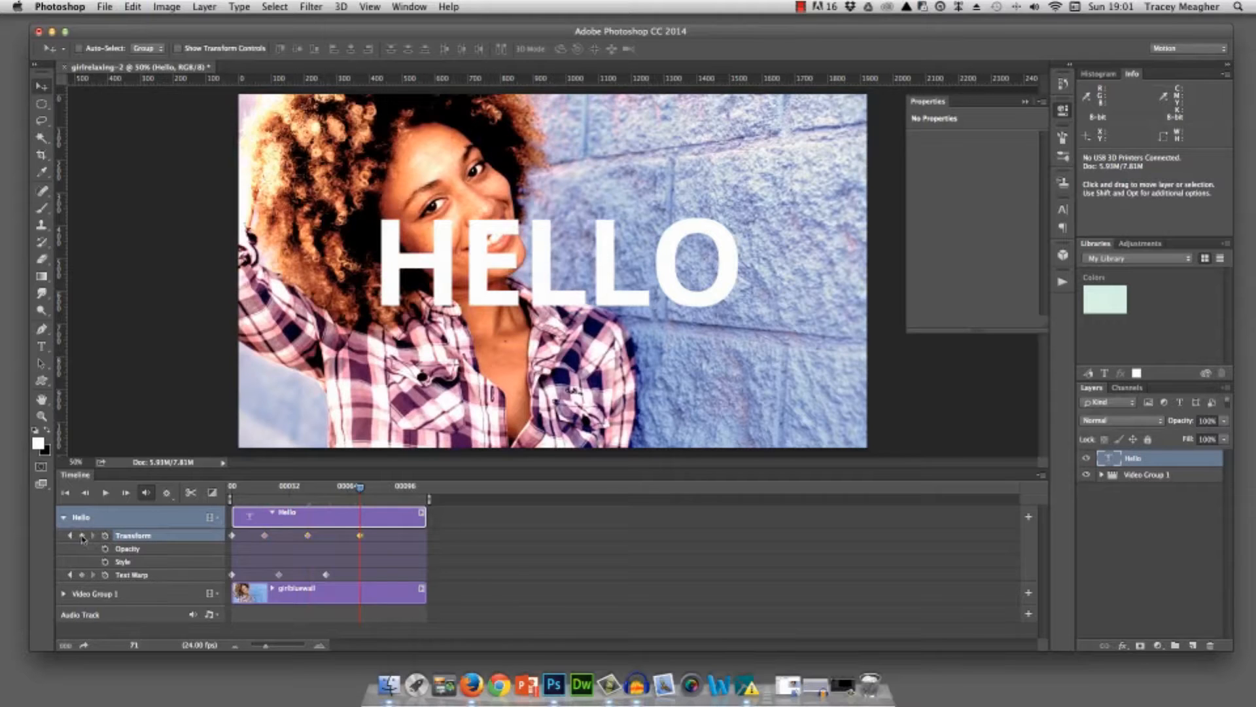
{"action": "key", "text": "super+t"}
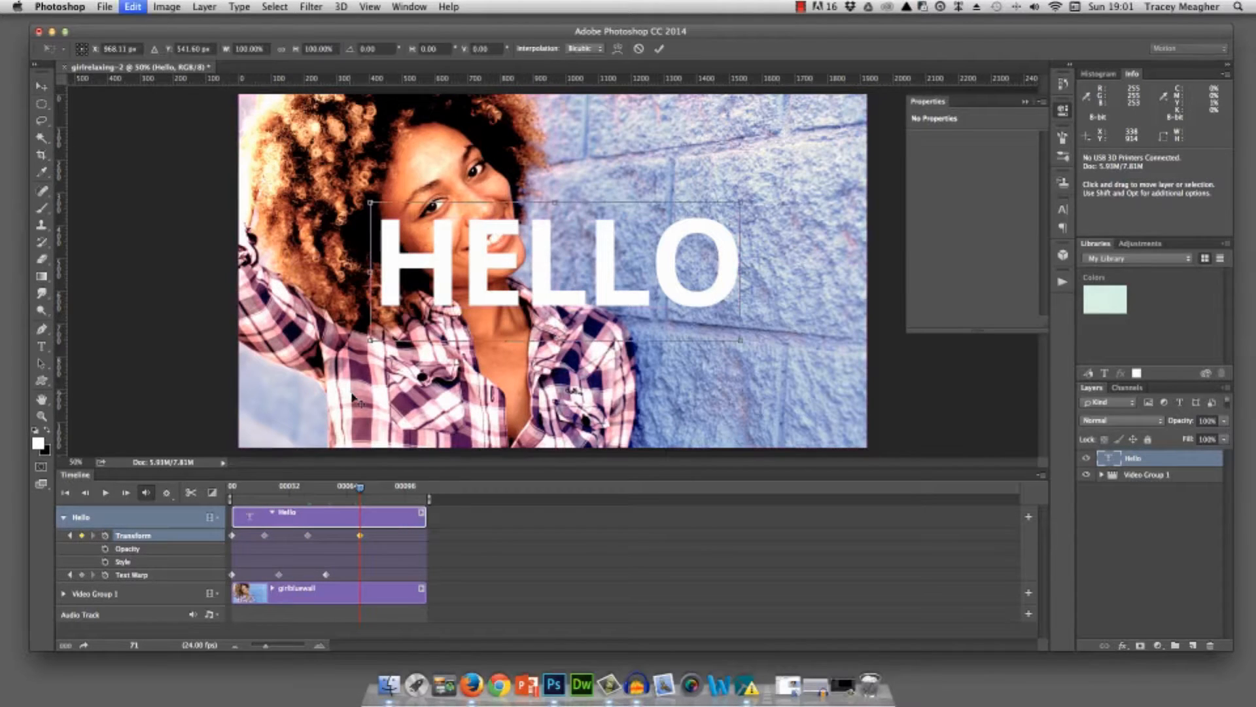
{"action": "left_click_drag", "start_coordinate": [372, 348], "coordinate": [316, 360]}
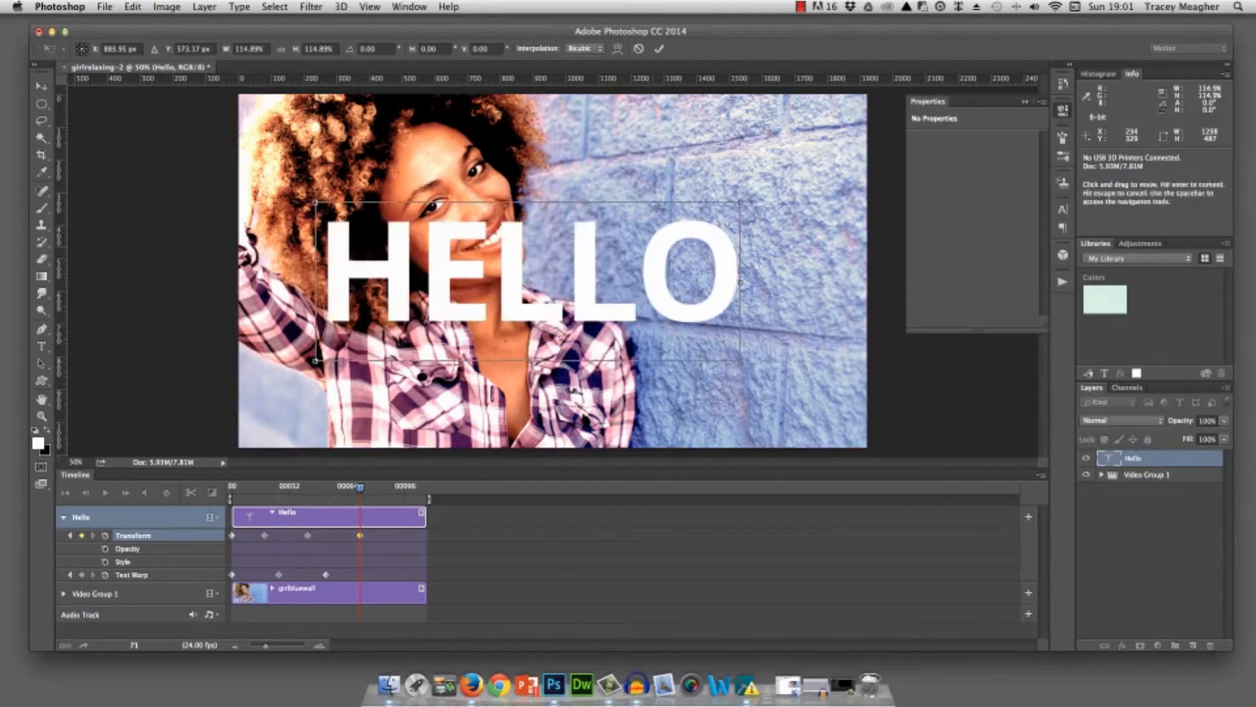
{"action": "left_click_drag", "start_coordinate": [740, 201], "coordinate": [793, 177]}
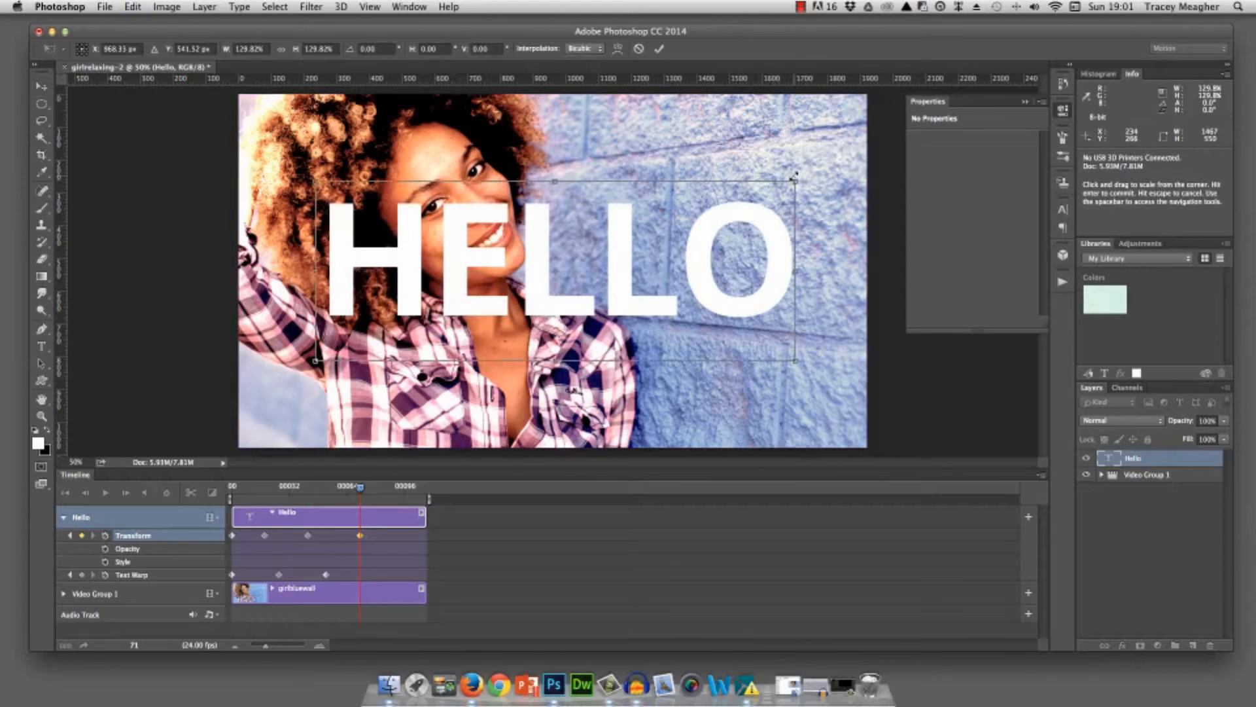
{"action": "key", "text": "Return"}
Play the combined warp and transform animation from the first frame to check the growing text
{"action": "left_click", "coordinate": [64, 493]}
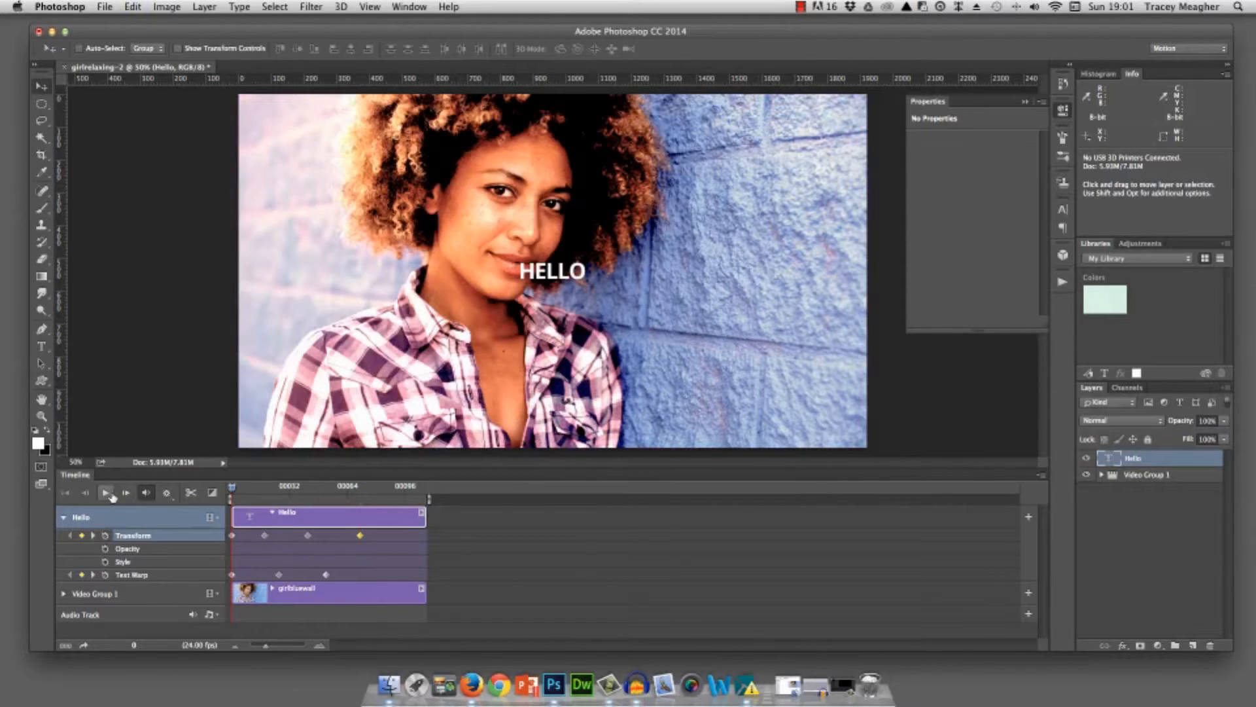
{"action": "left_click", "coordinate": [106, 494]}
{"action": "left_click", "coordinate": [106, 494]}
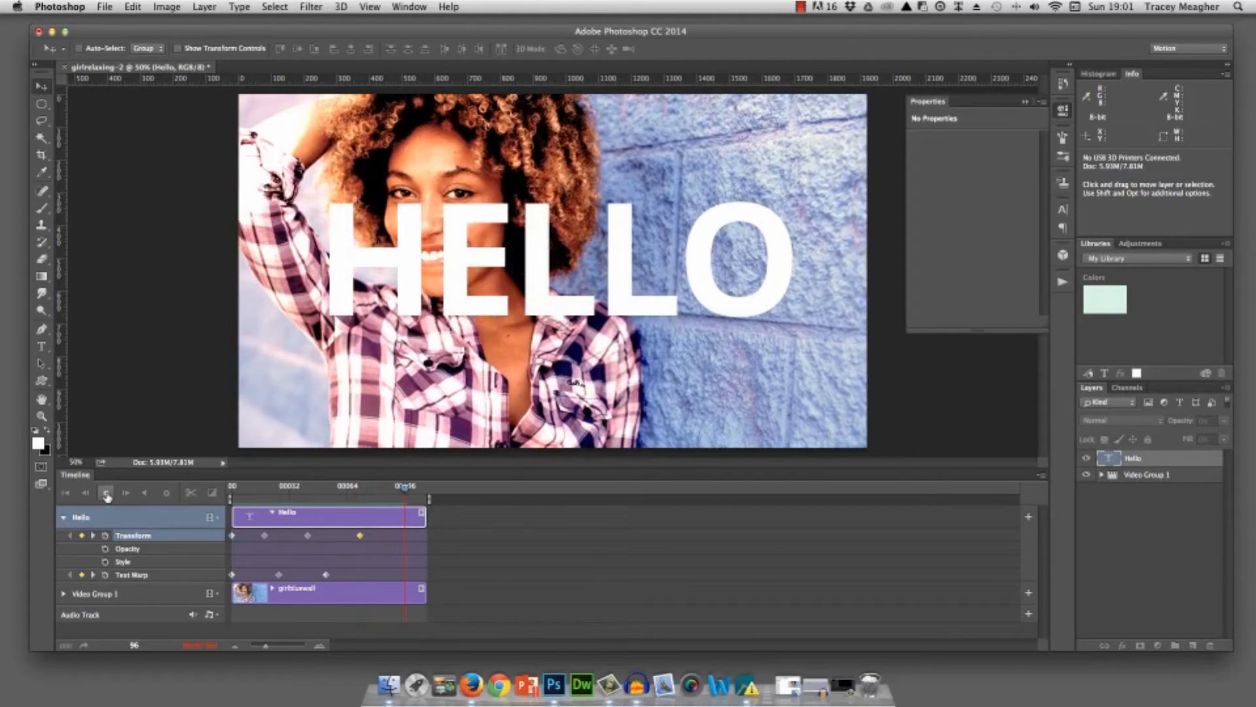
{"action": "left_click", "coordinate": [107, 496]}
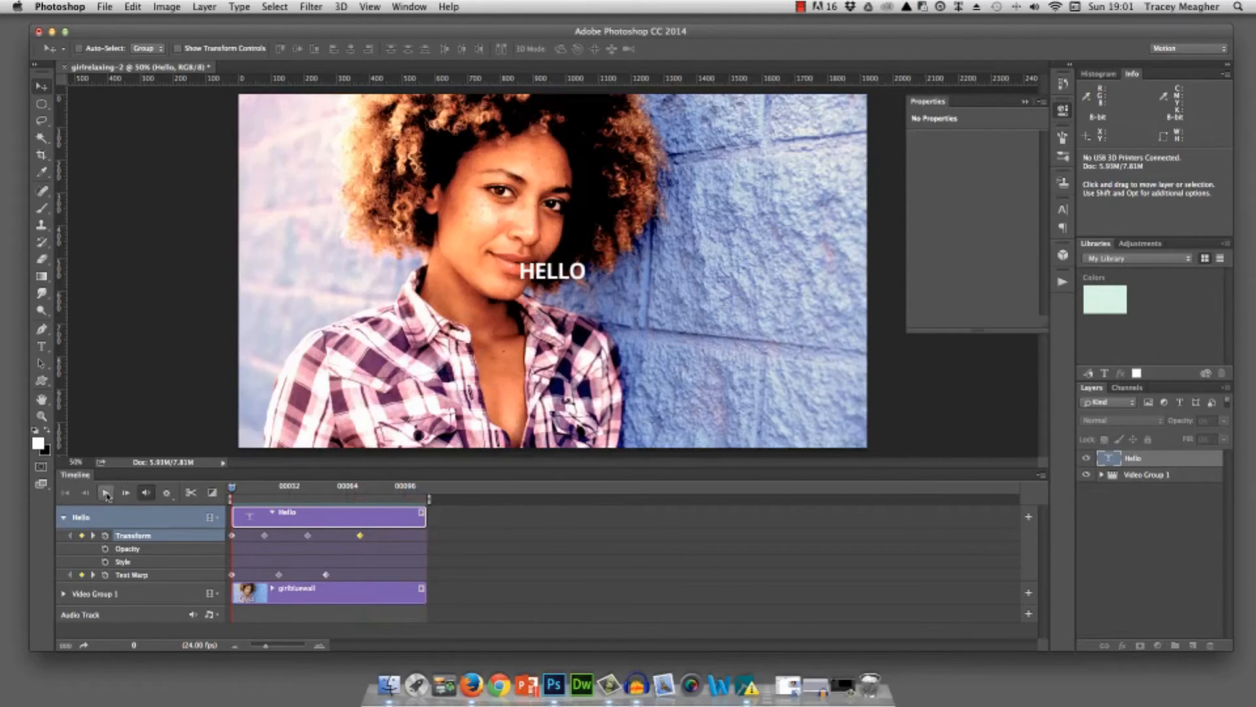